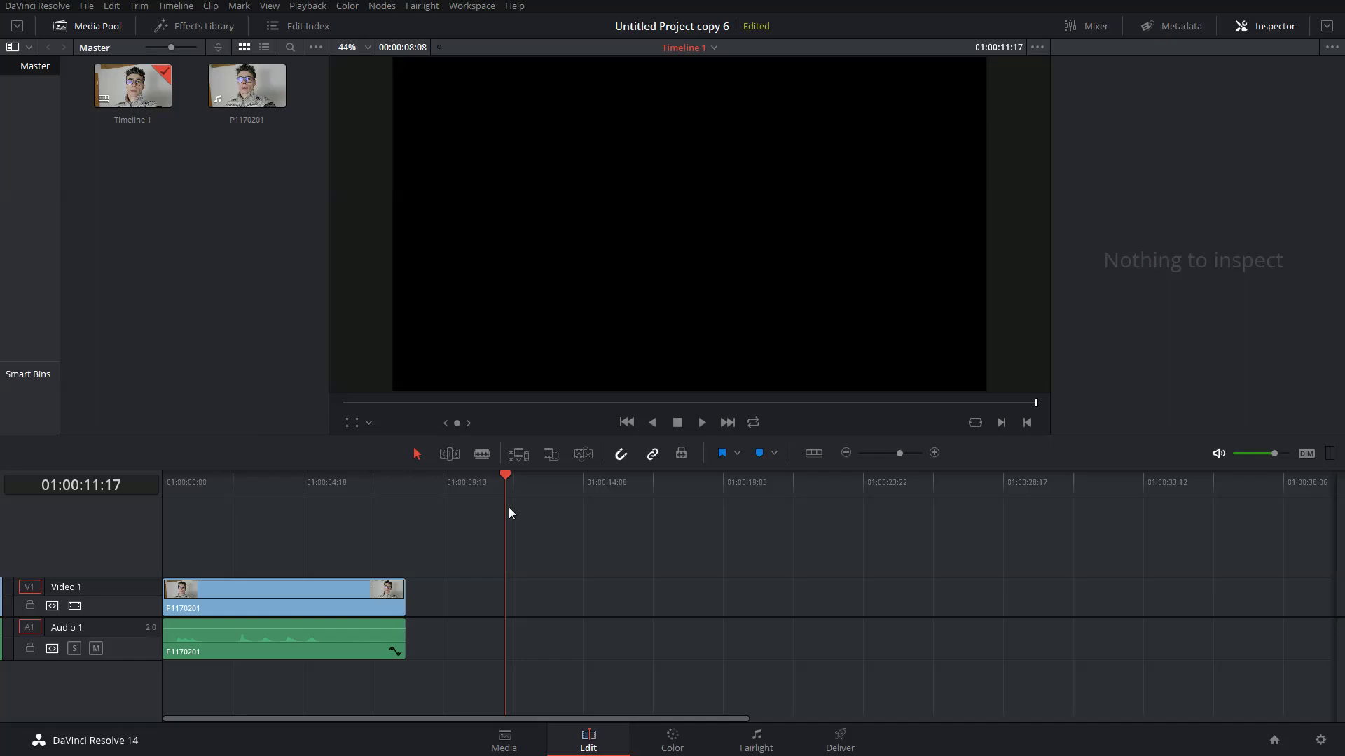
- Play the clip from its start, then bring up Opera's reaper.fm ReaPlugs download page
click(190, 483)
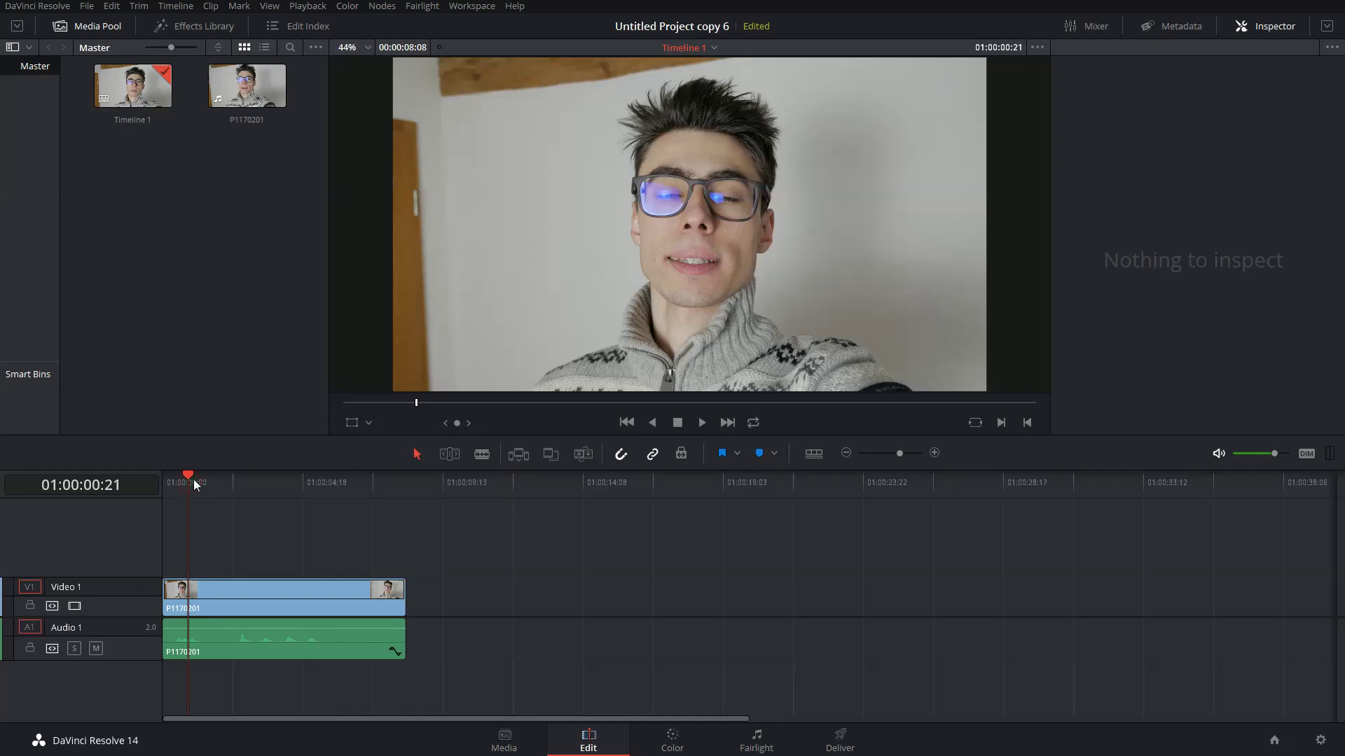
key(space)
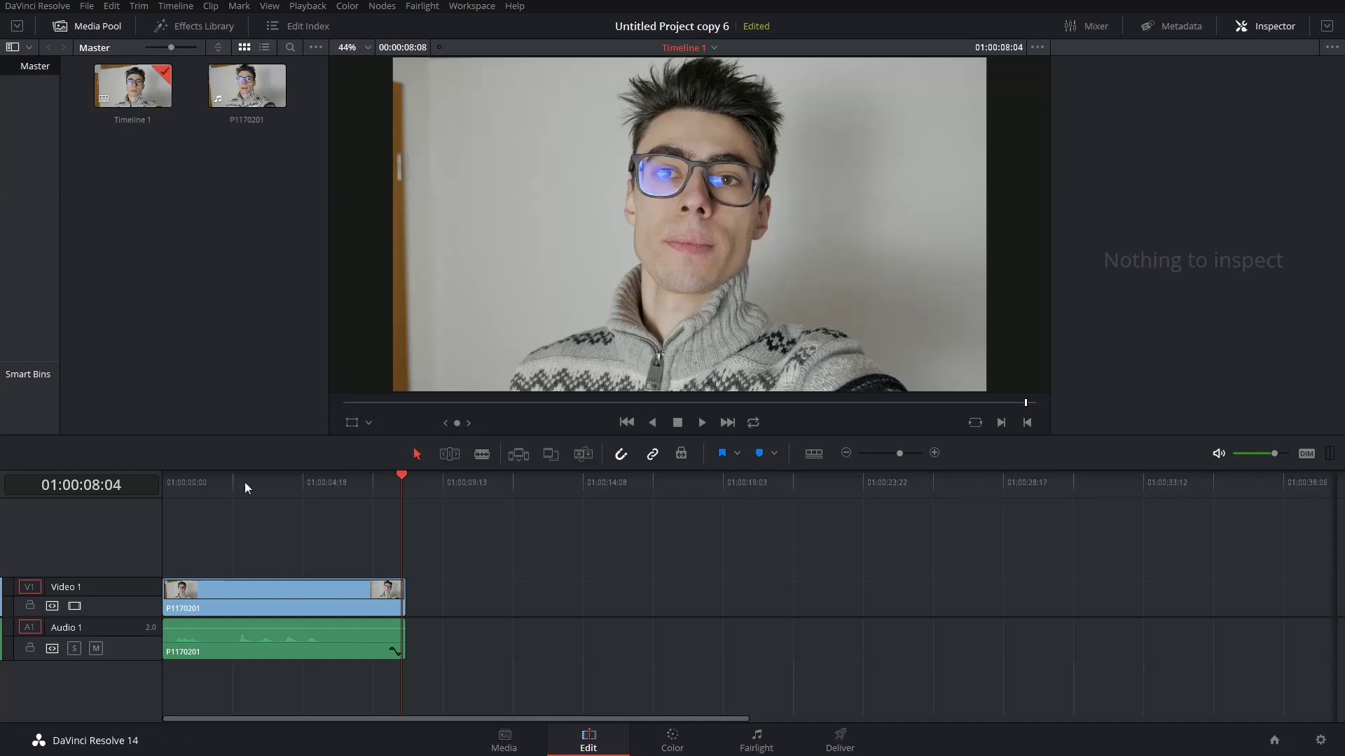
key(alt+Tab)
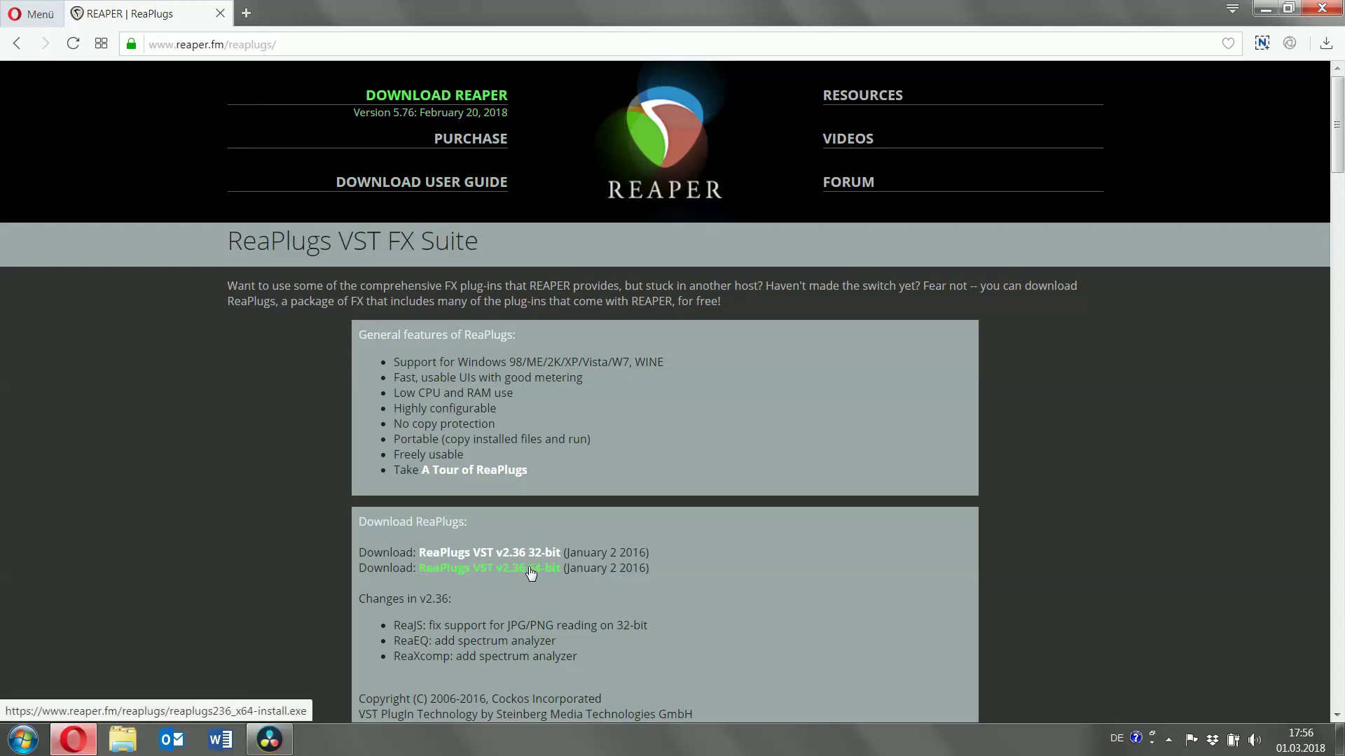
- Check Resolve's Audio Plugins preferences list the ReaPlugs VST effects as Working, then cancel
click(265, 741)
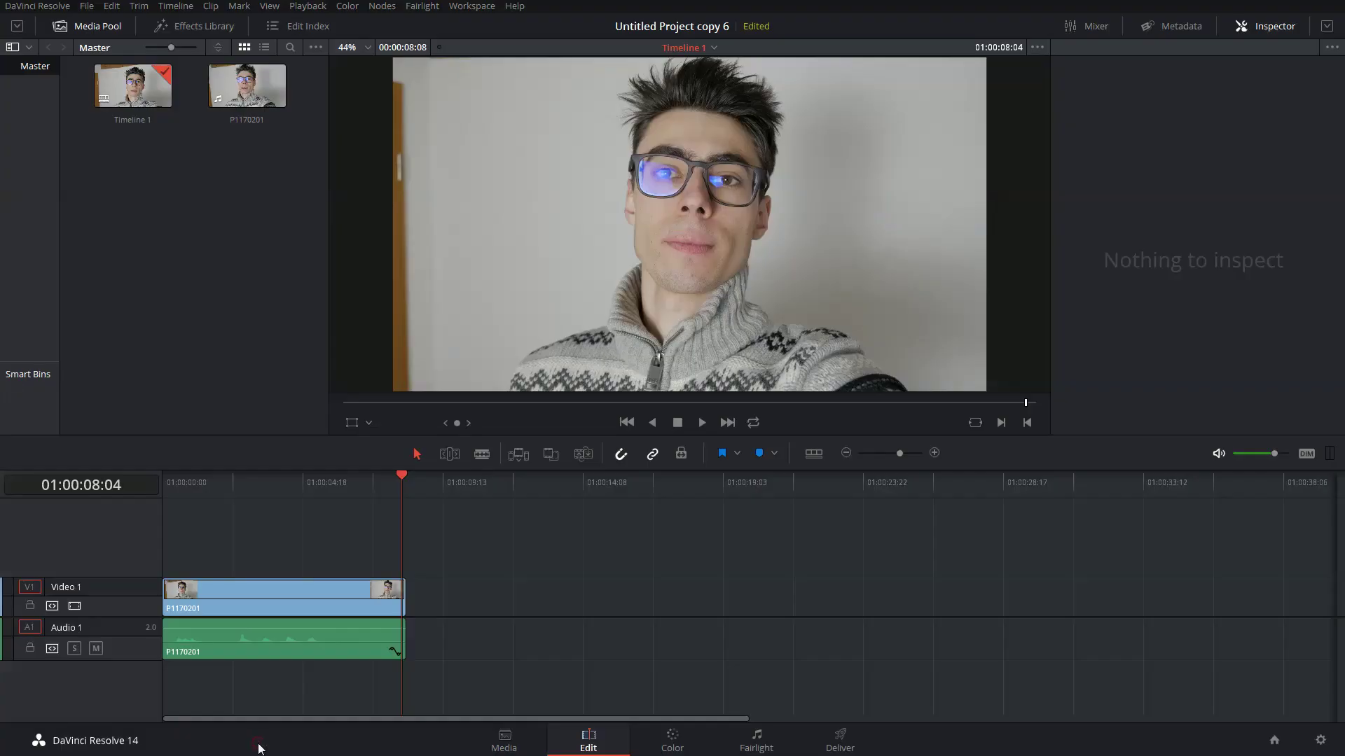
click(502, 495)
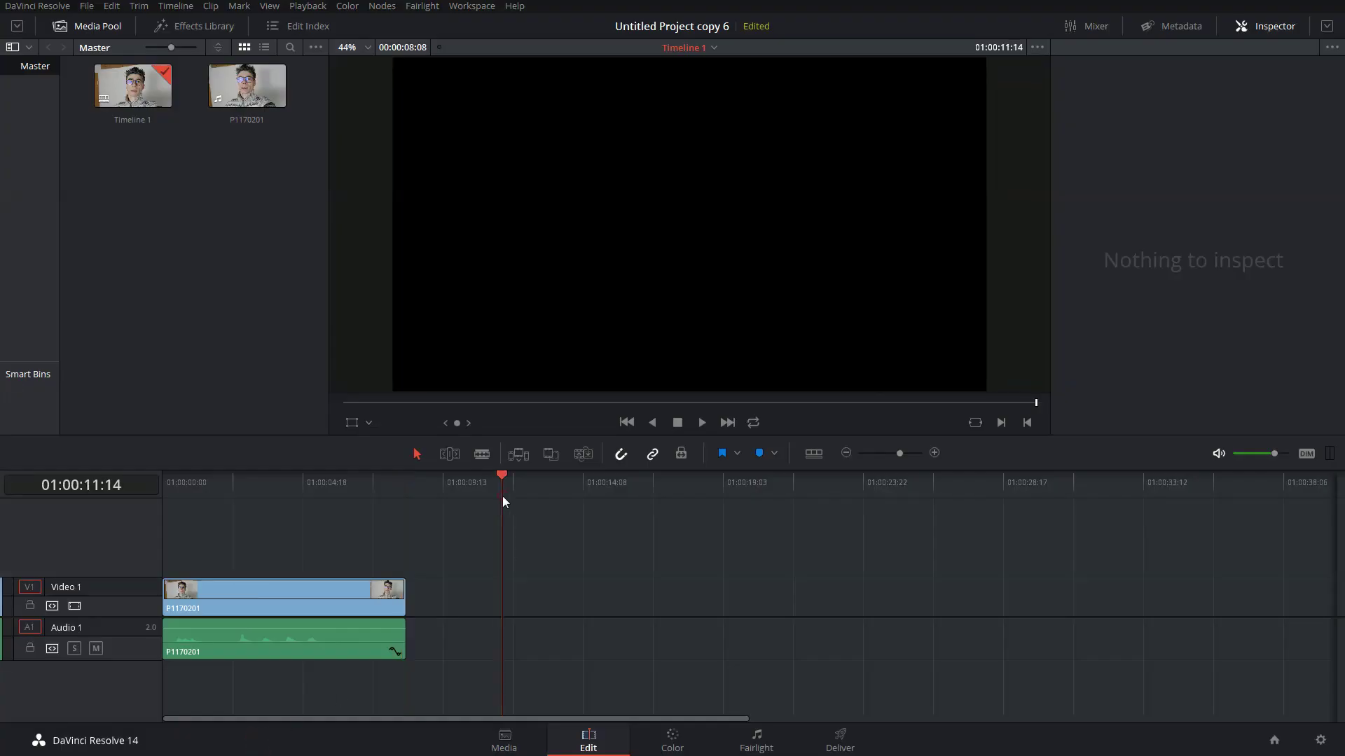
click(44, 9)
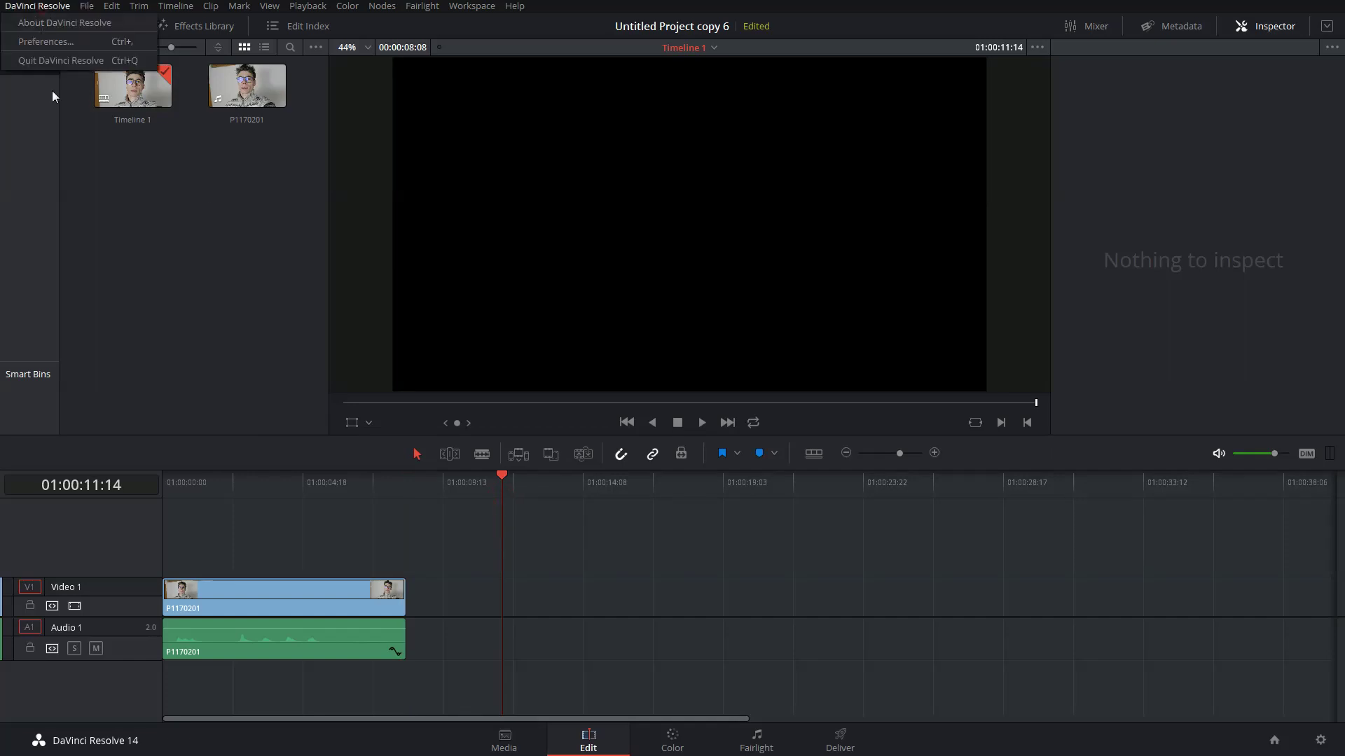
click(43, 48)
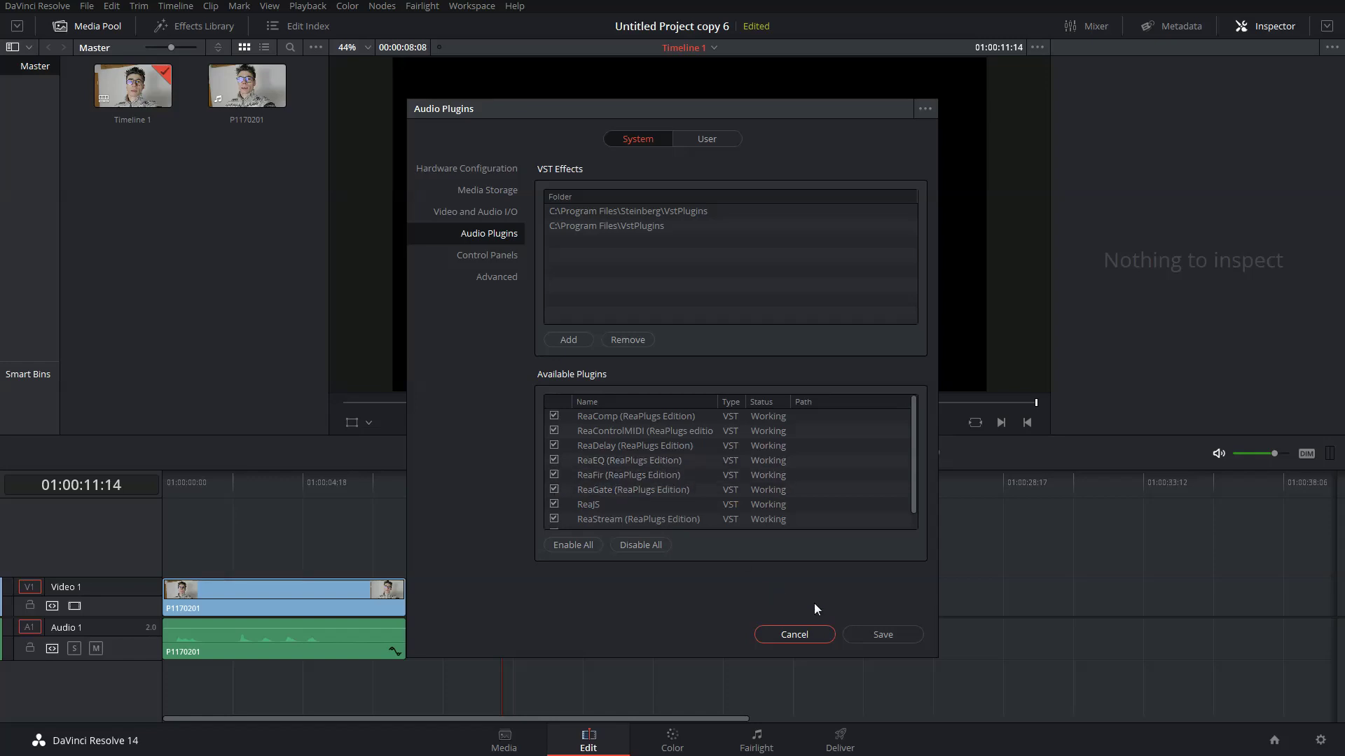
click(795, 635)
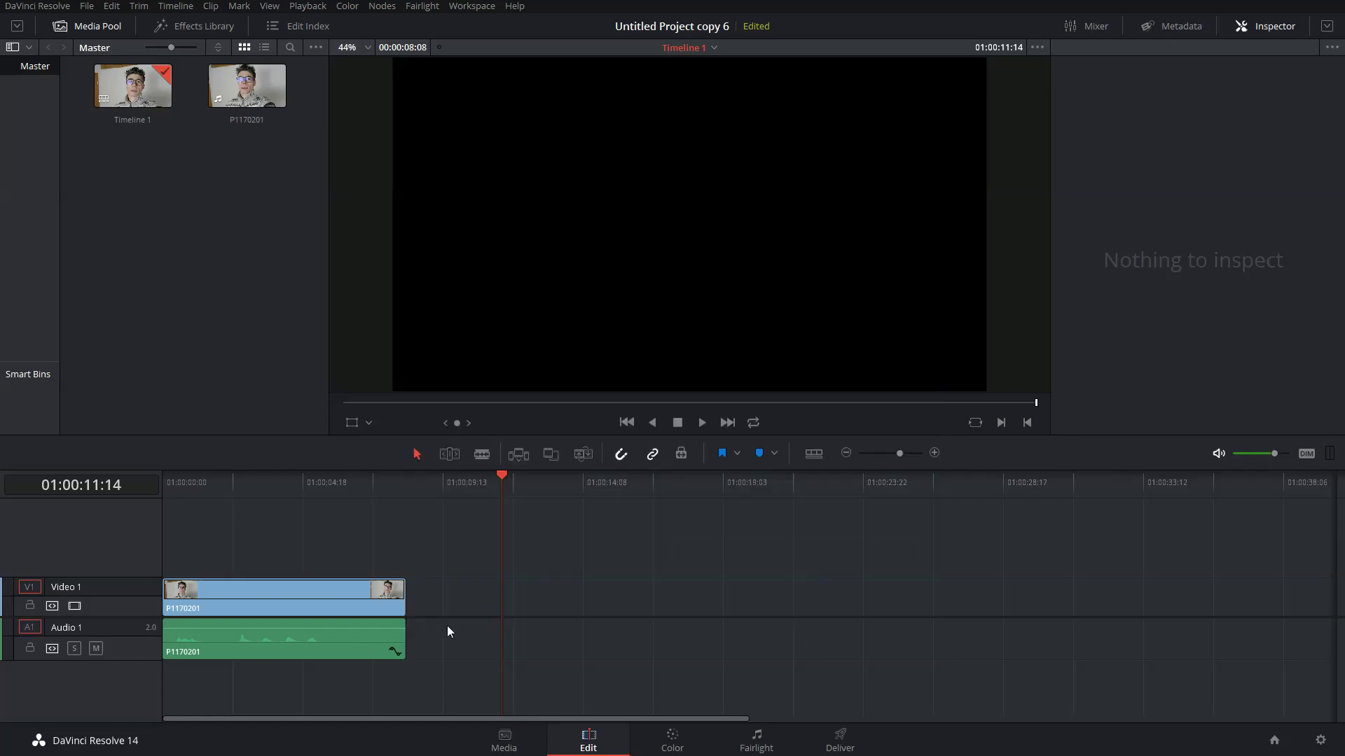
- Paste a second P1170201 copy, video and audio, directly after the first clip on Timeline 1
click(407, 482)
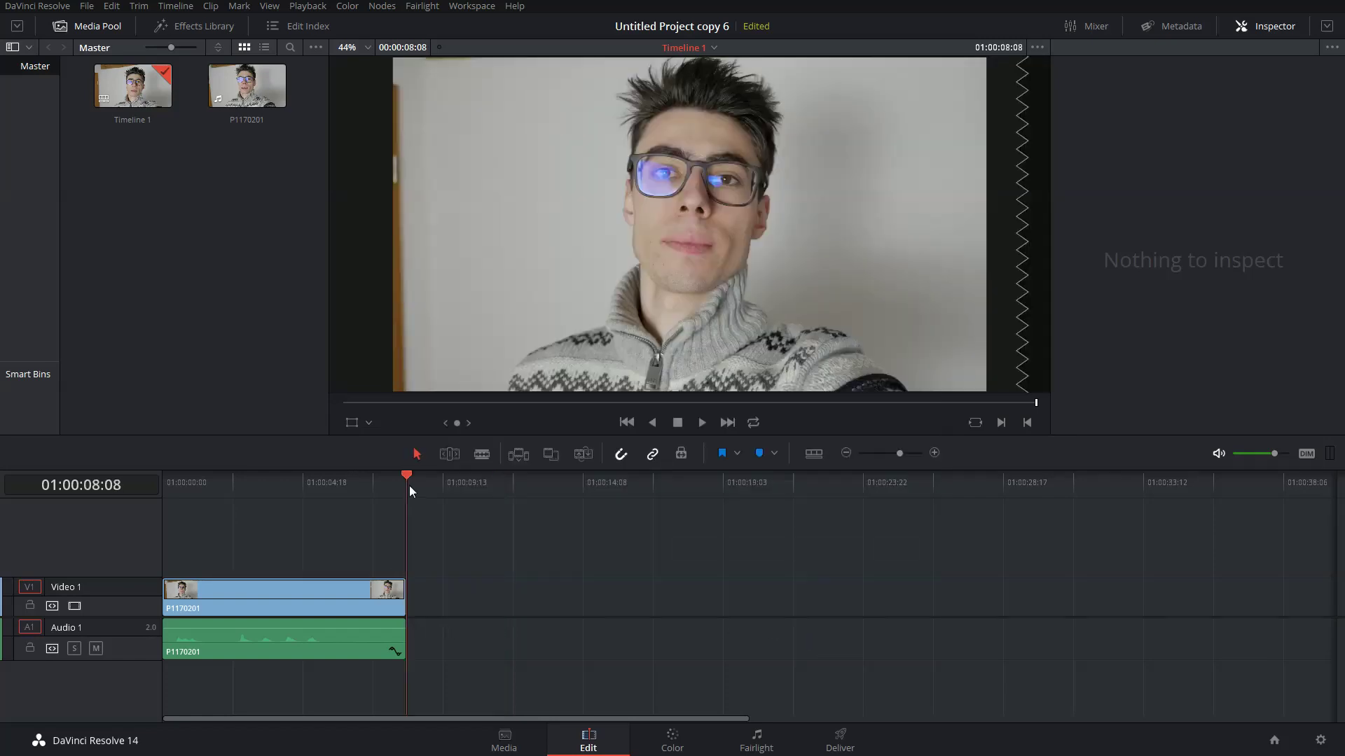
click(339, 598)
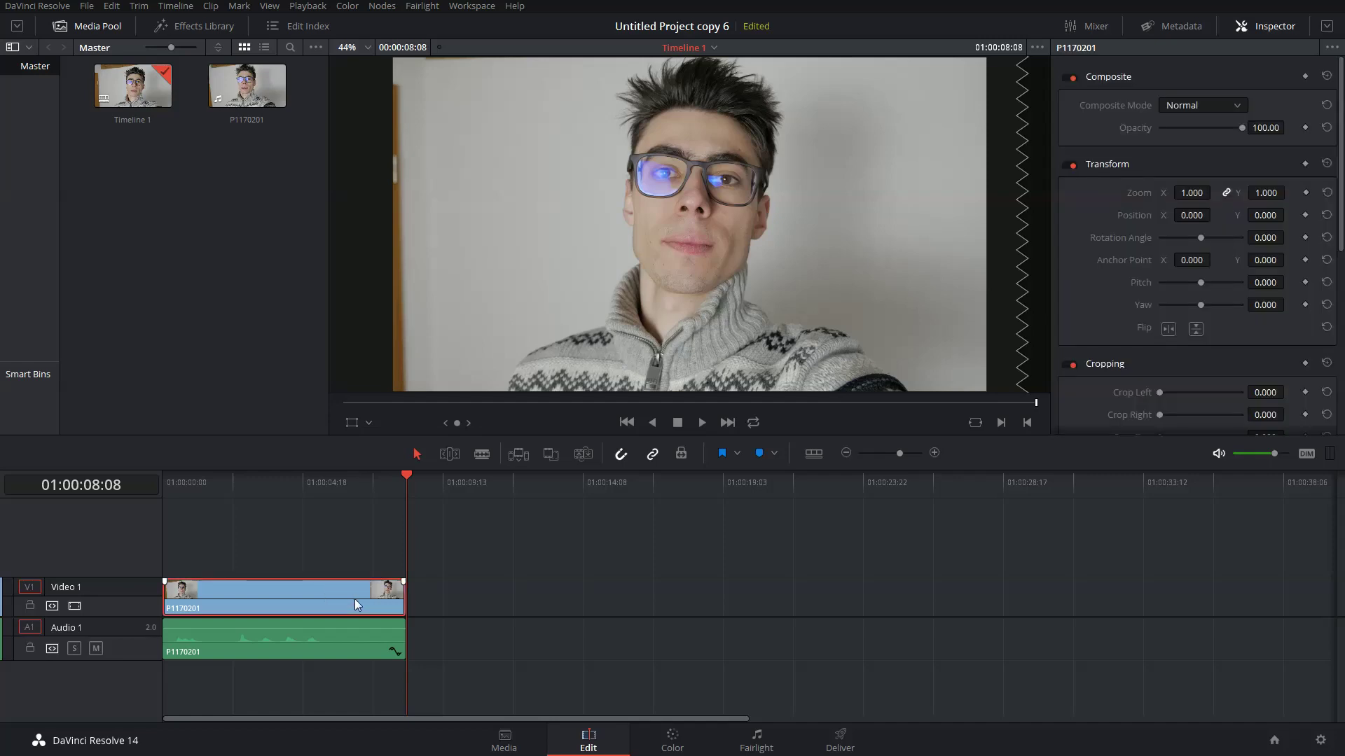
key(ctrl+v)
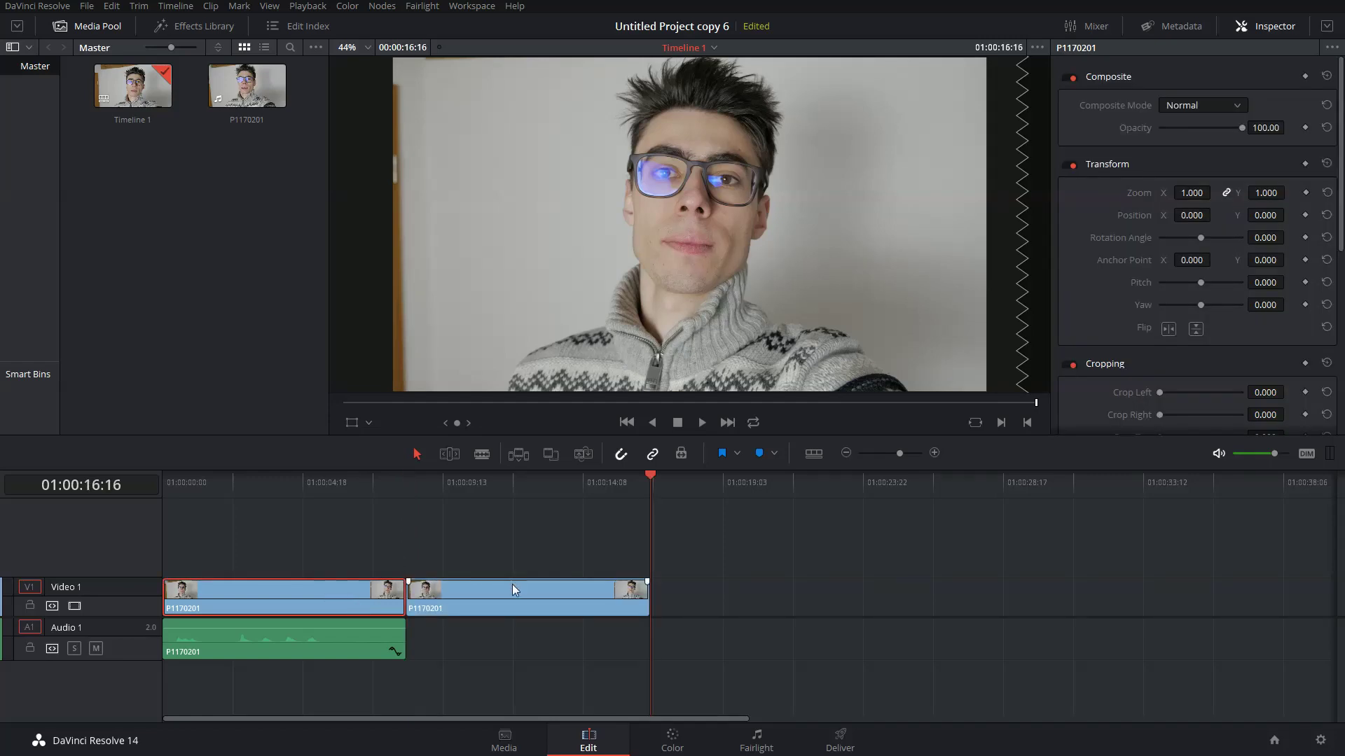
key(Delete)
drag(414, 544, 233, 691)
click(417, 484)
key(ctrl+v)
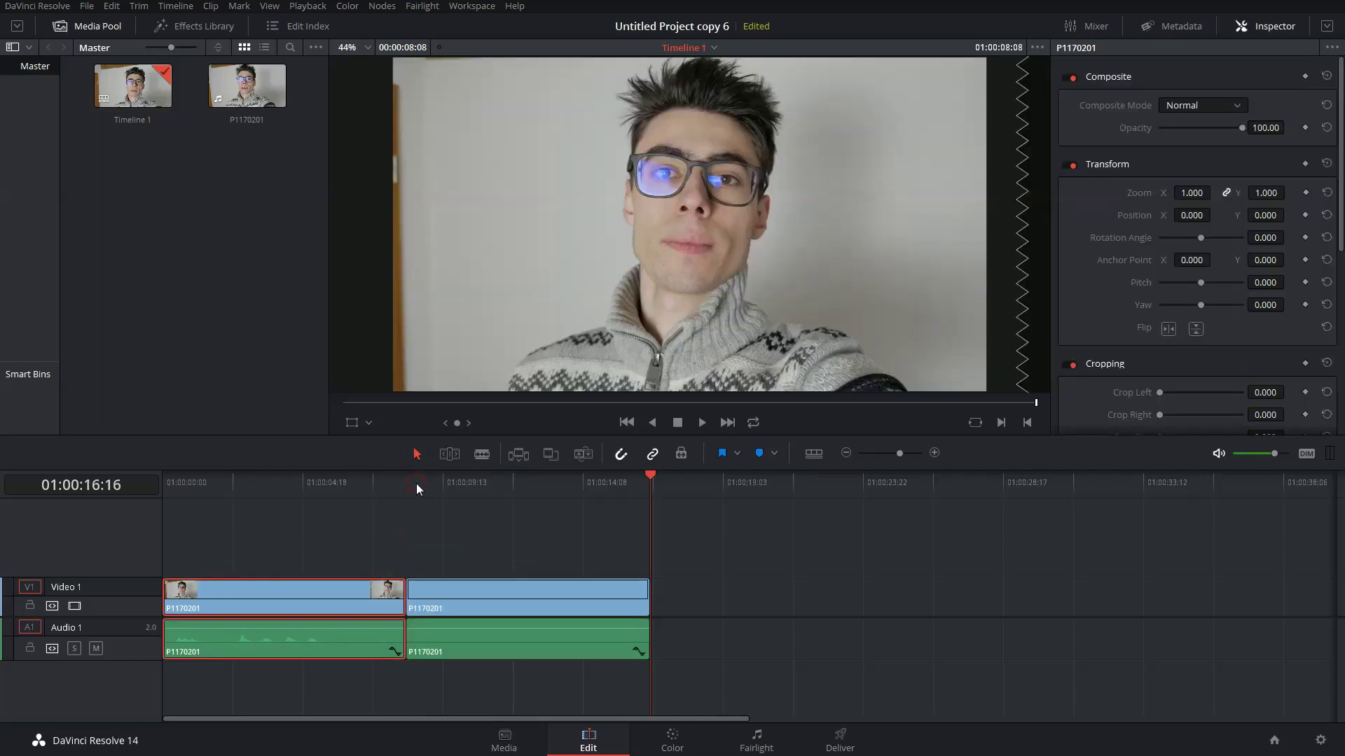
click(498, 484)
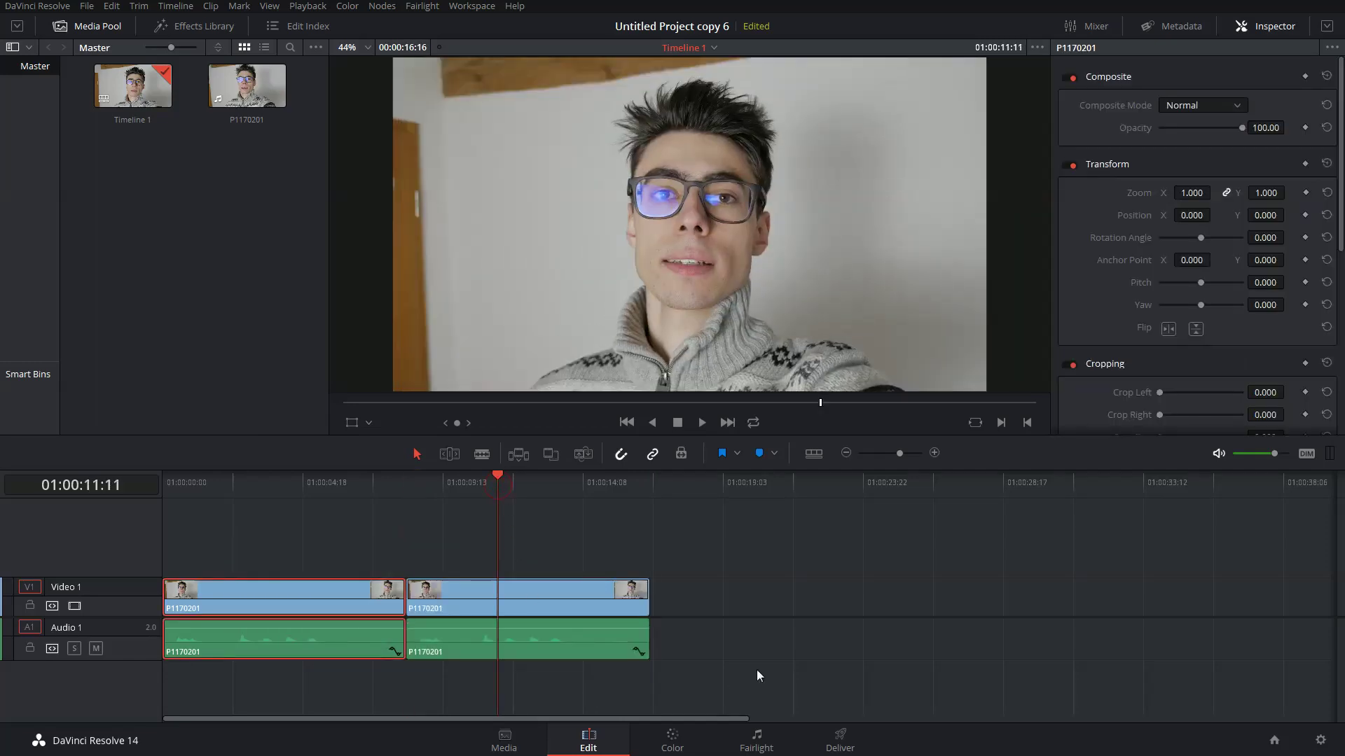
- On the Fairlight page, apply ReaFir from VST Effects to the second P1170201 clip
click(756, 741)
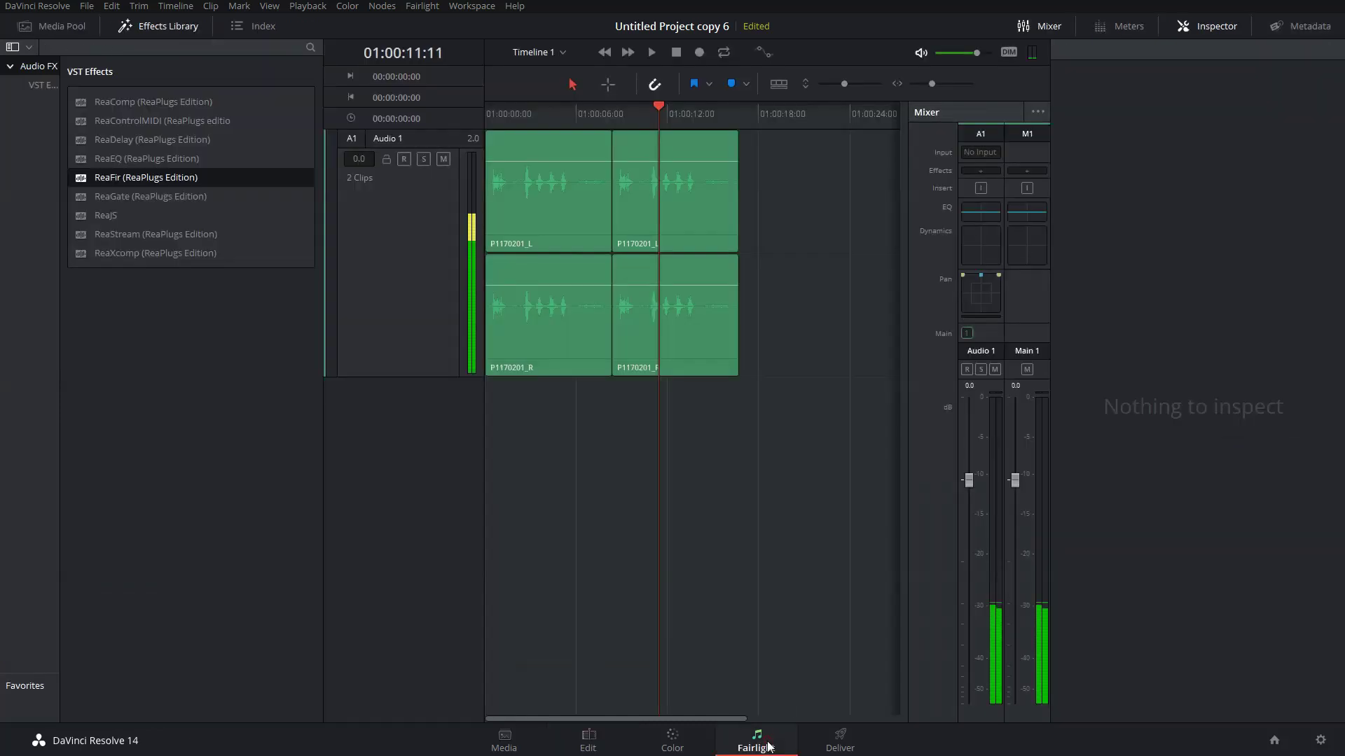
click(678, 266)
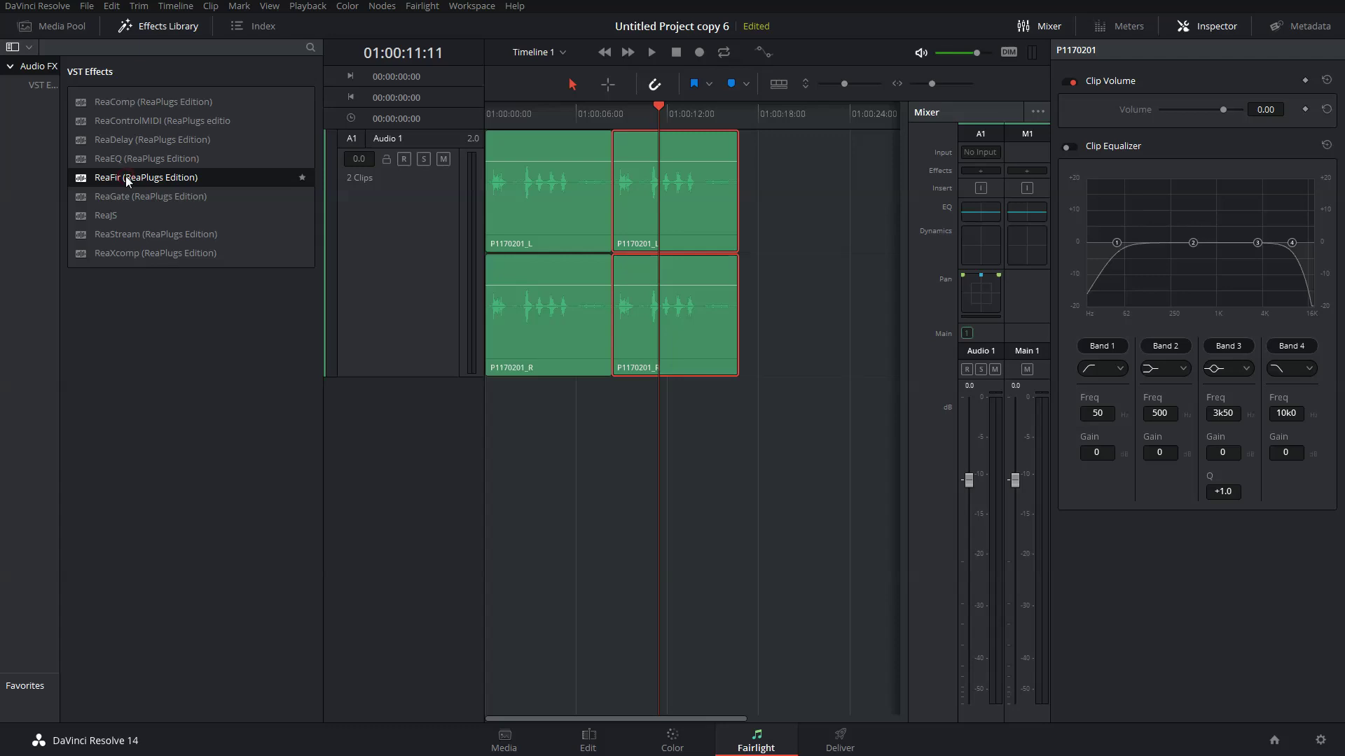
drag(126, 179, 318, 213)
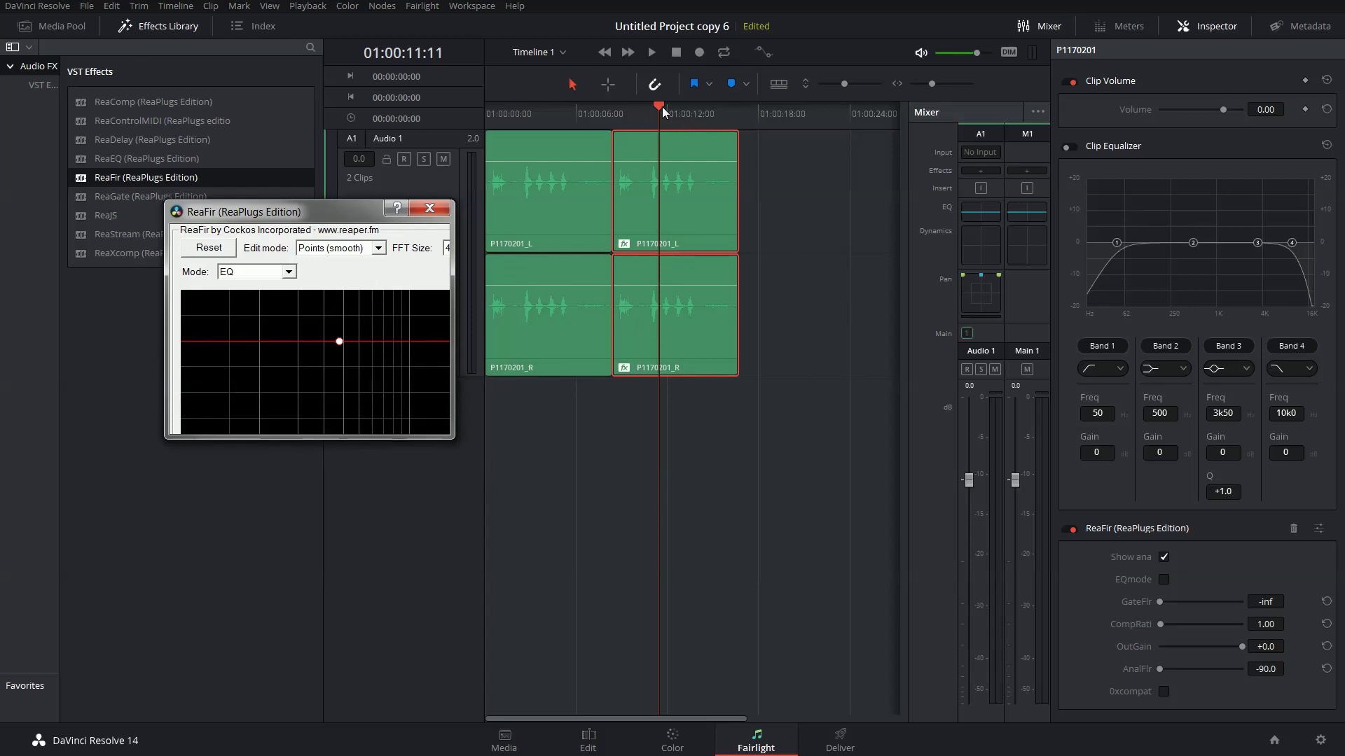
drag(663, 105, 698, 119)
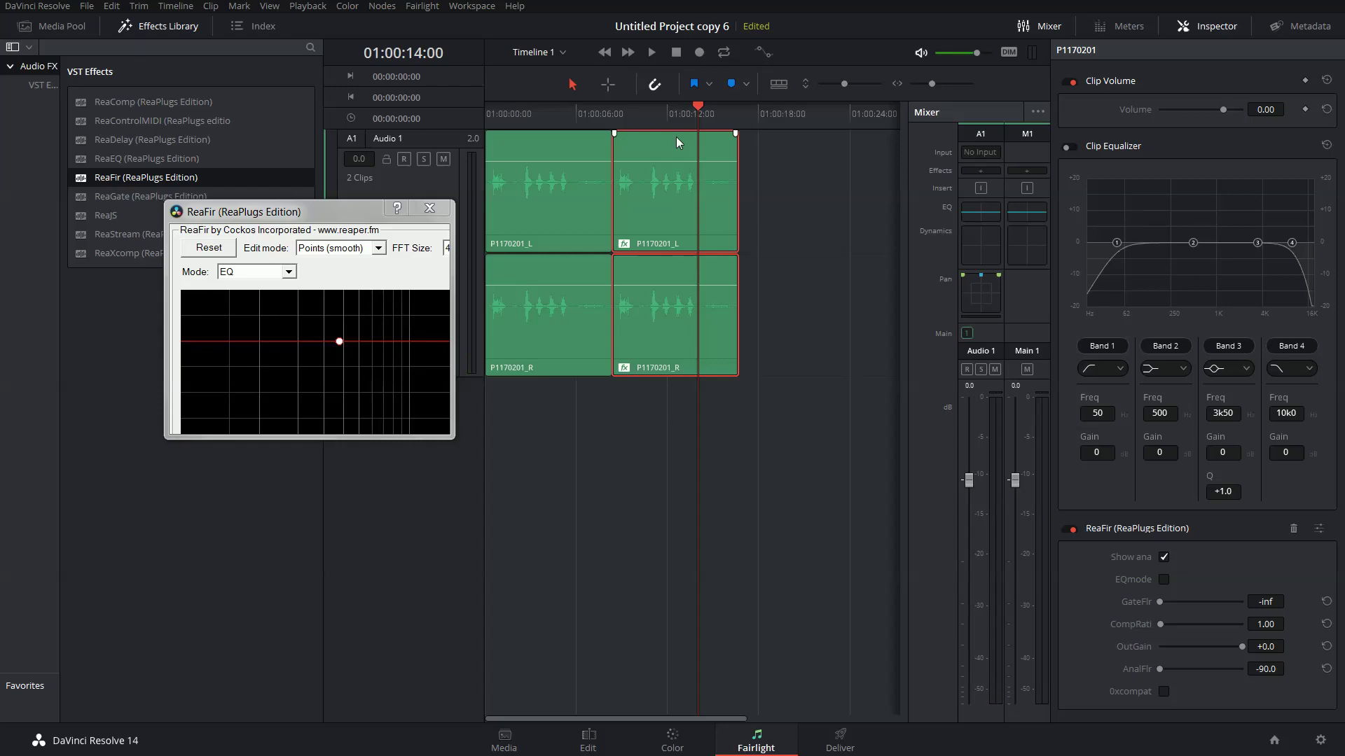
- Put ReaFir in Subtract mode and build a noise profile over a few seconds of playback
click(244, 274)
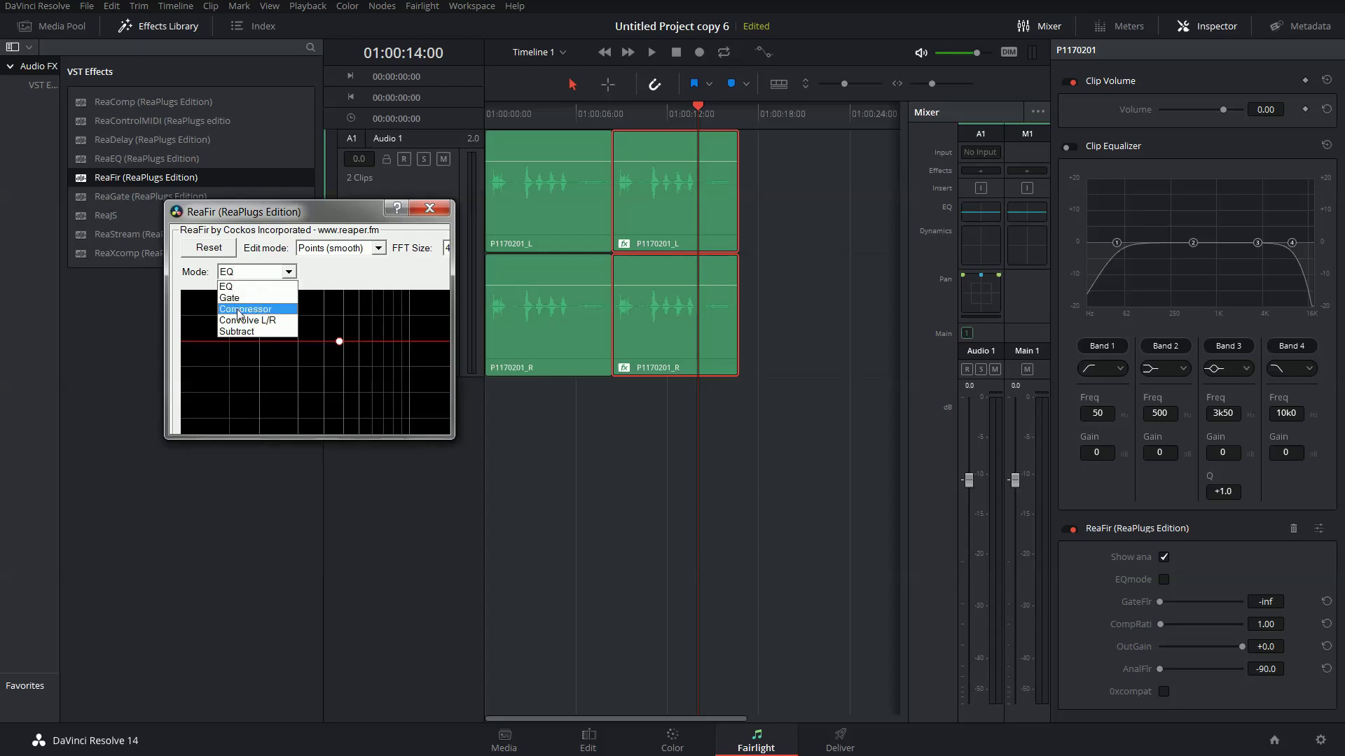
click(242, 333)
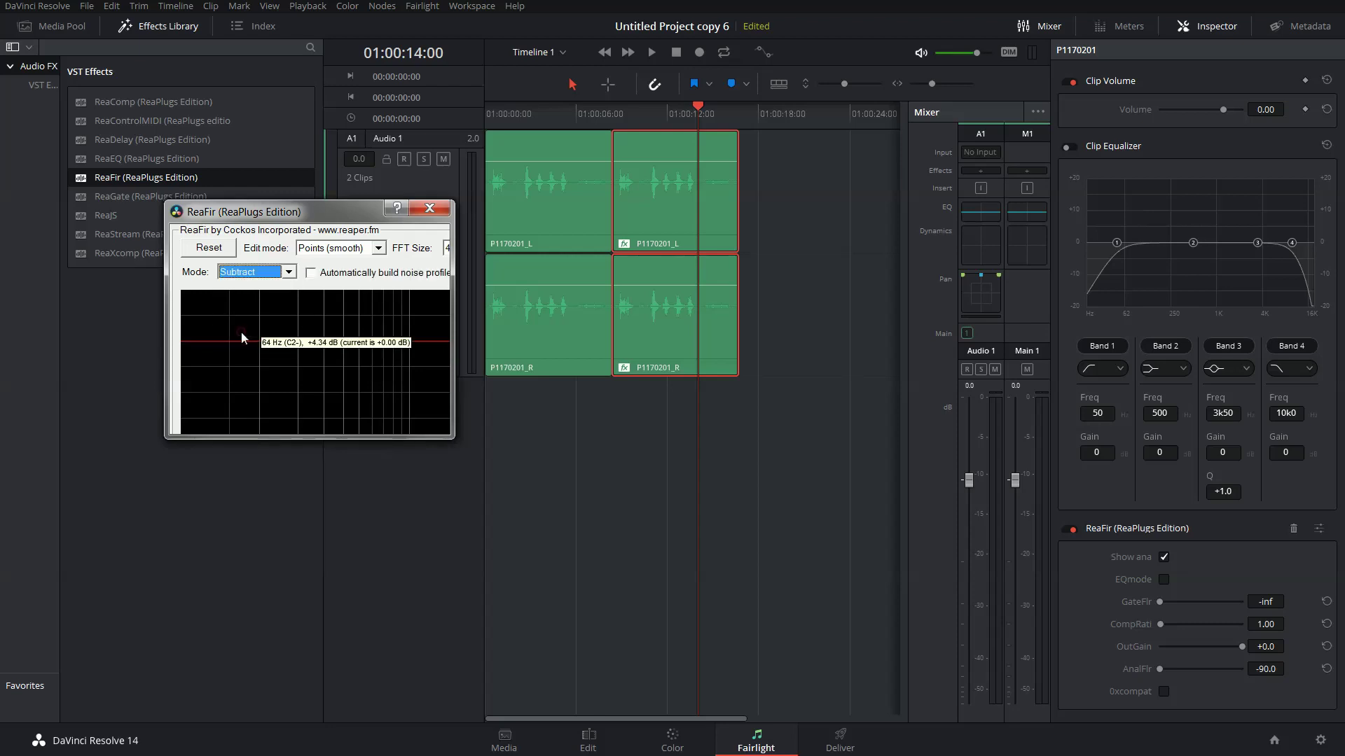
click(309, 272)
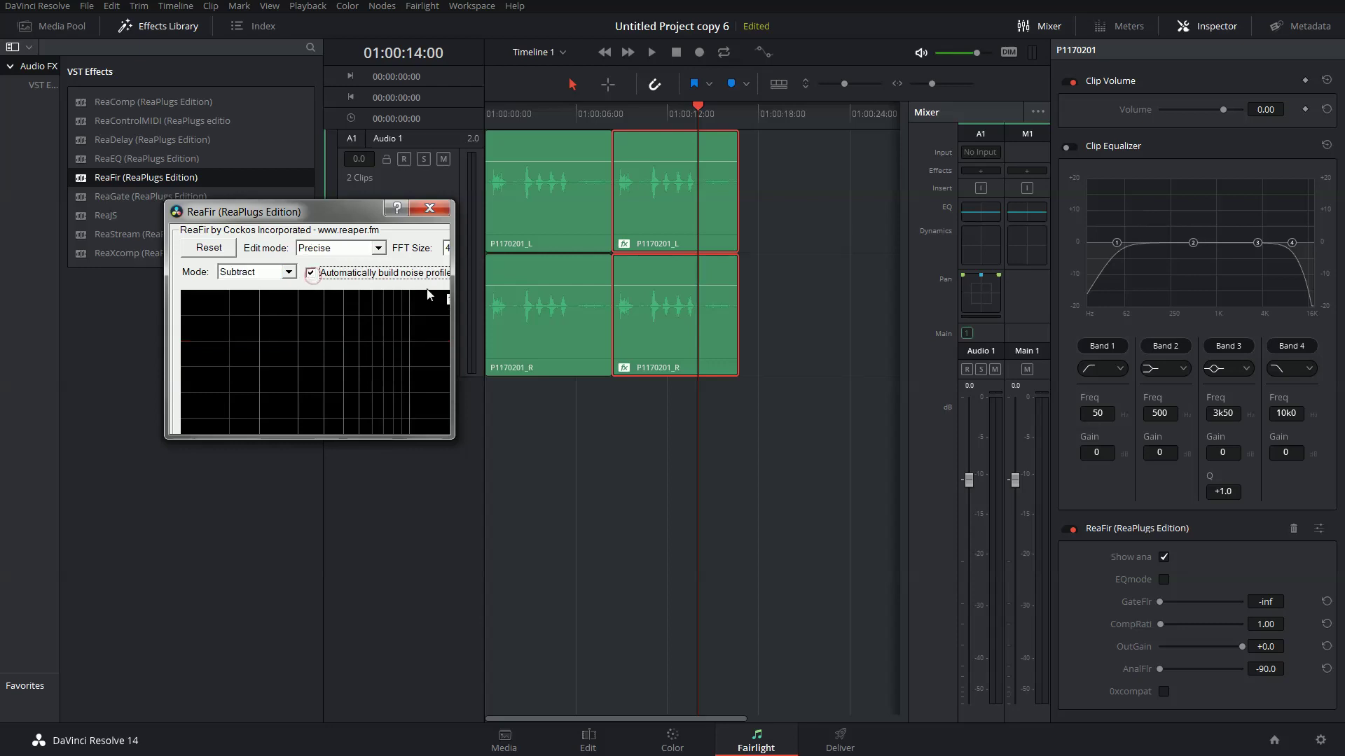
click(653, 54)
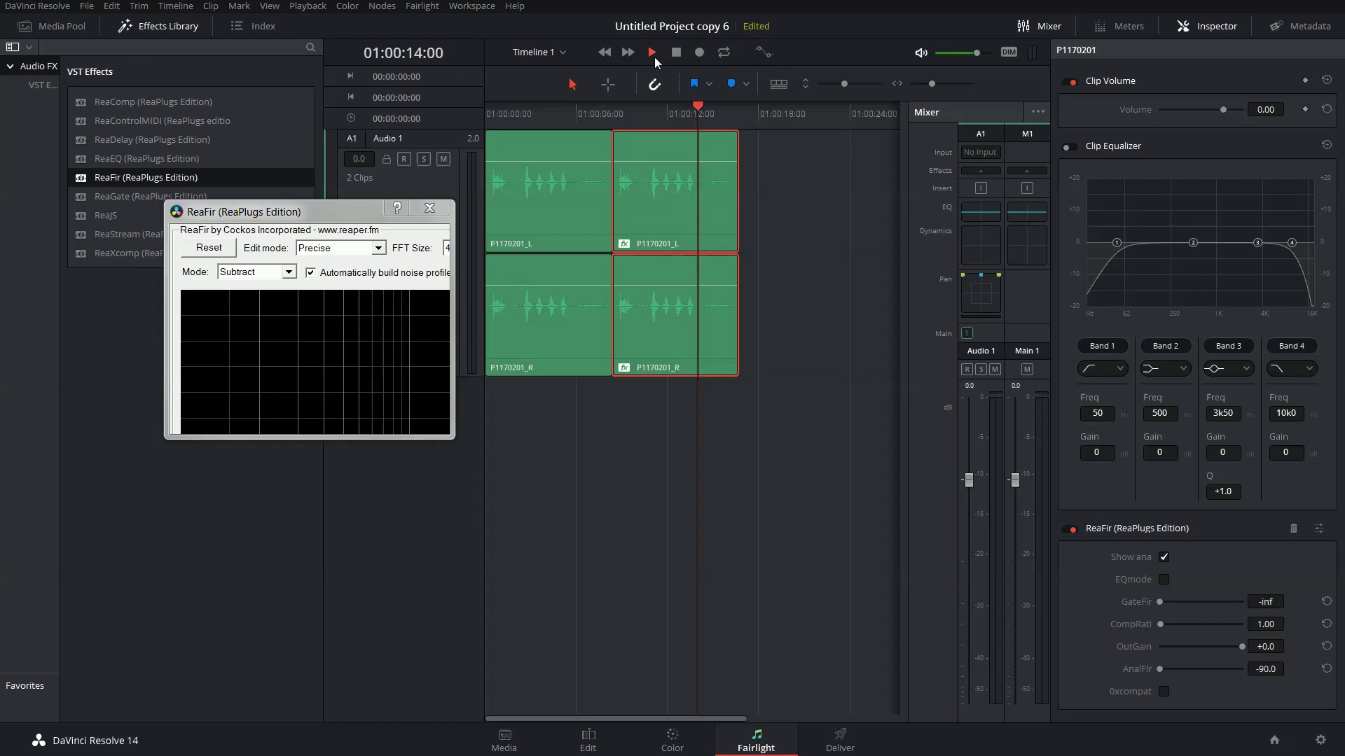
click(677, 55)
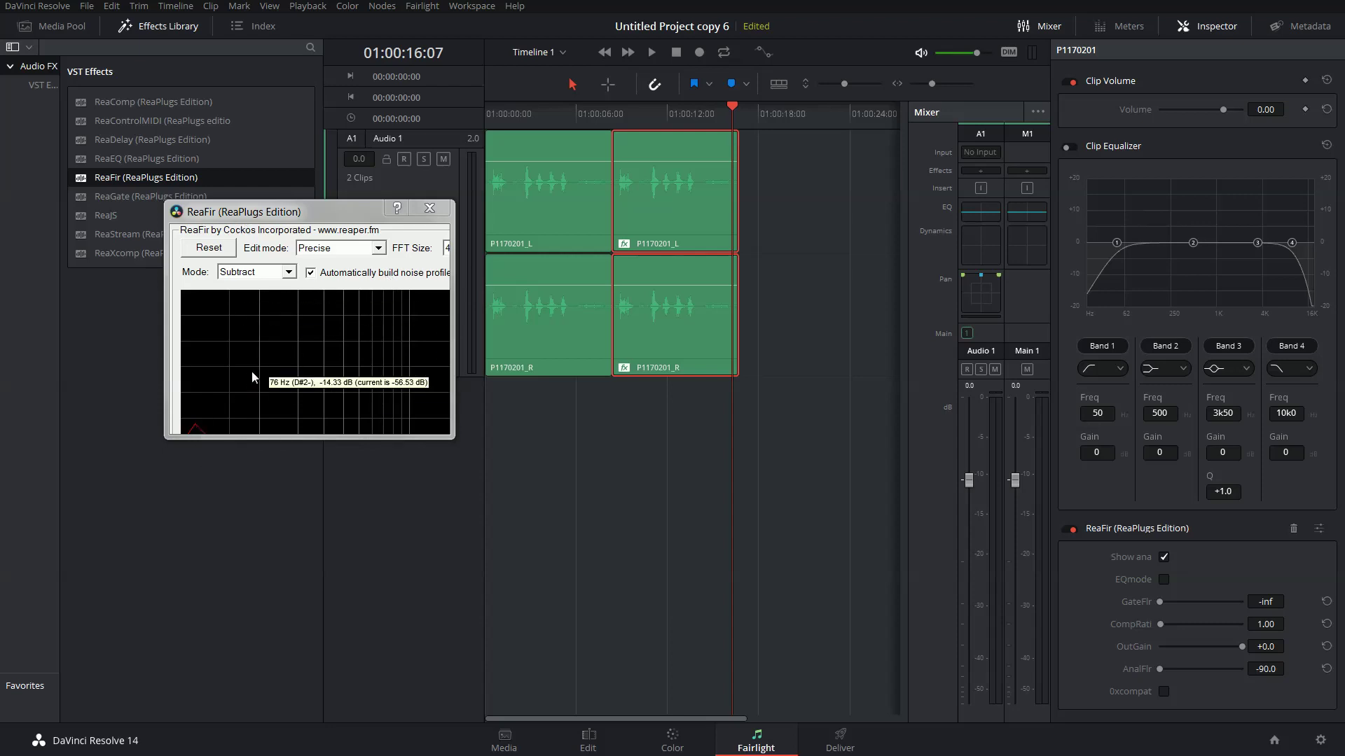
click(311, 273)
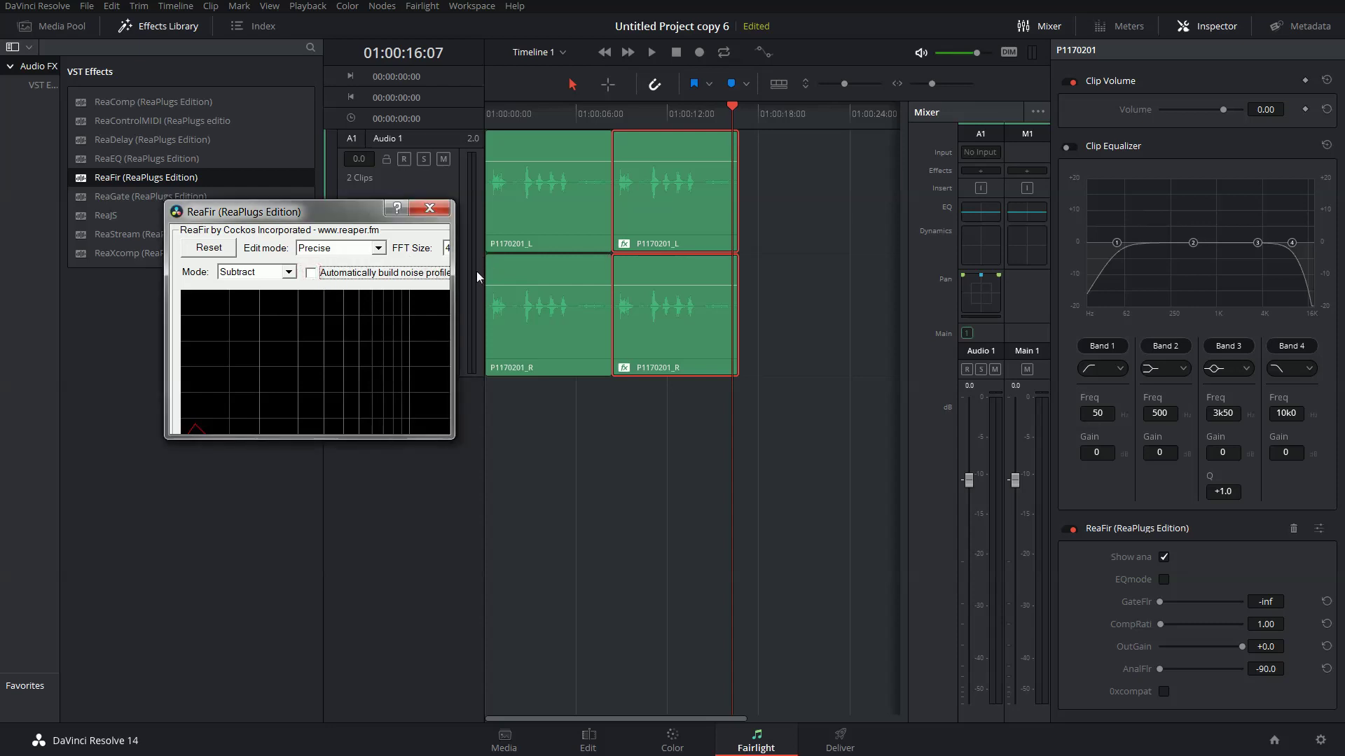
click(634, 117)
drag(635, 117, 619, 115)
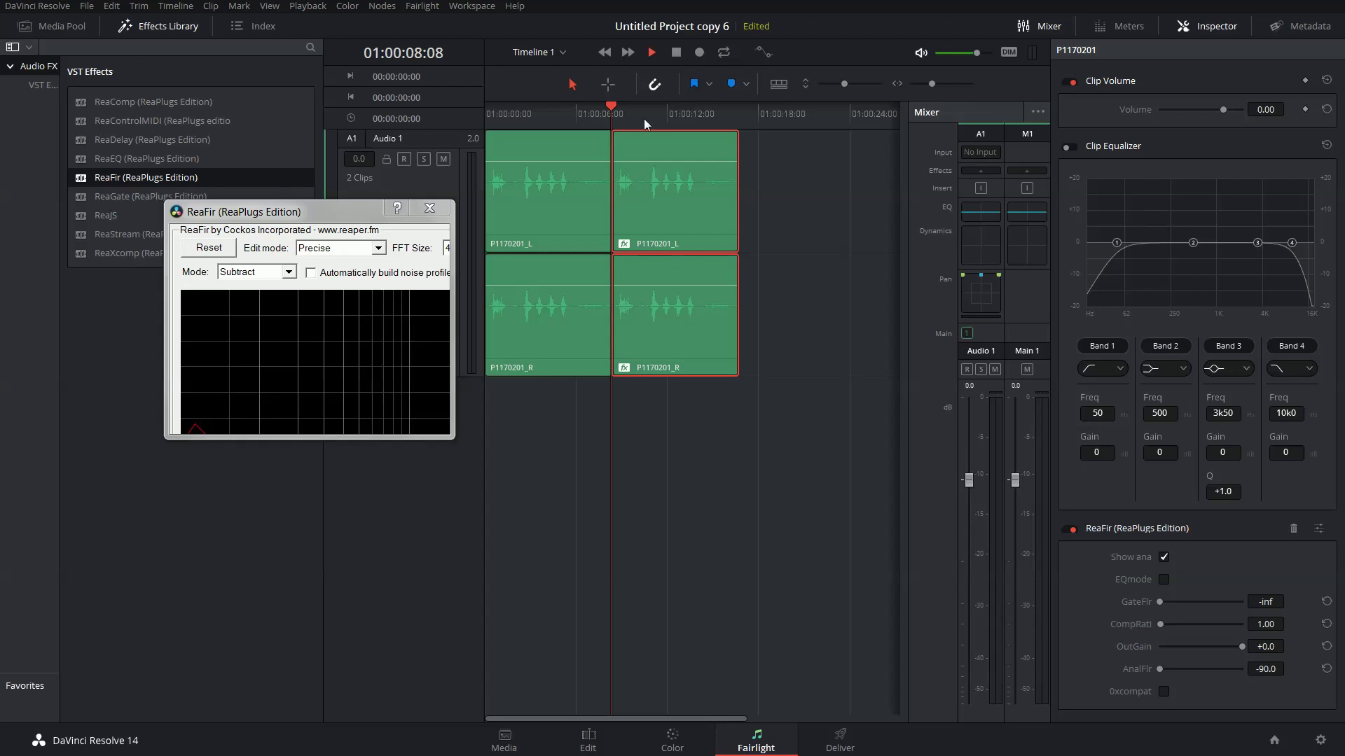
key(space)
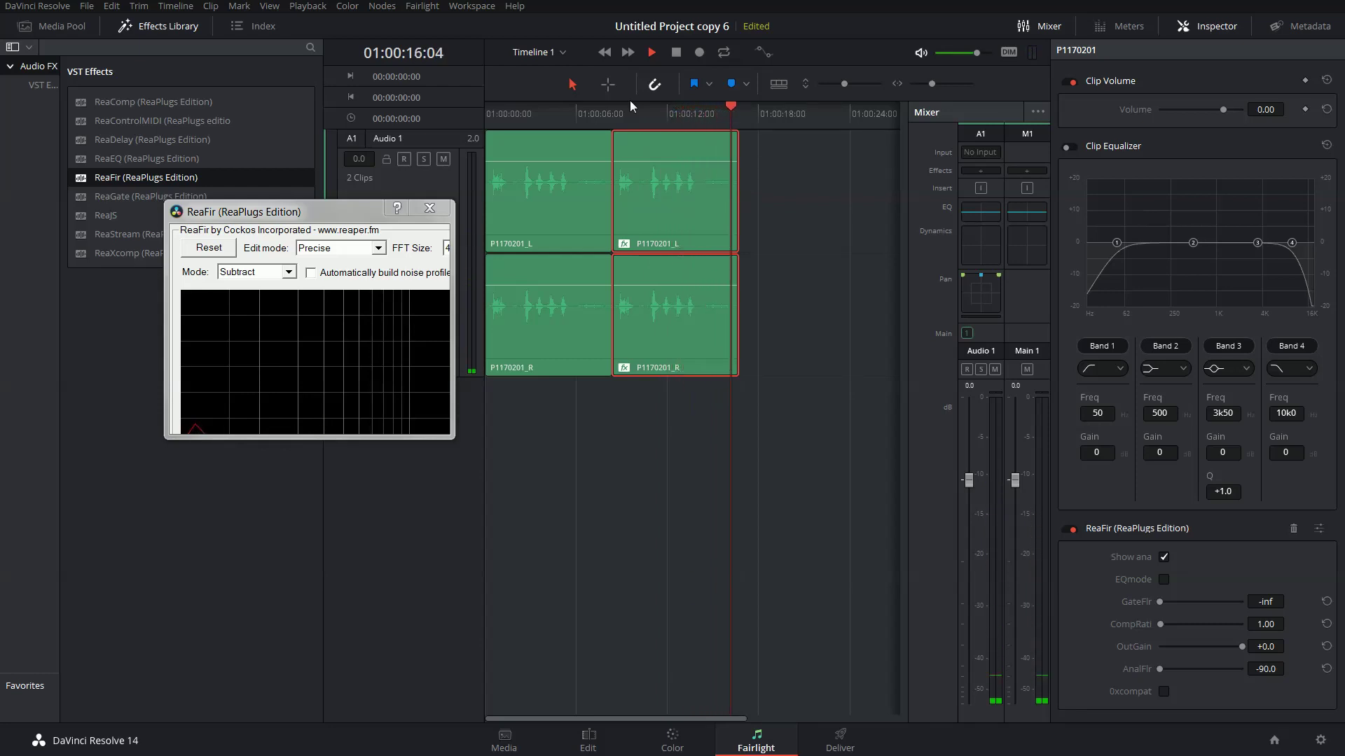
click(560, 119)
click(545, 115)
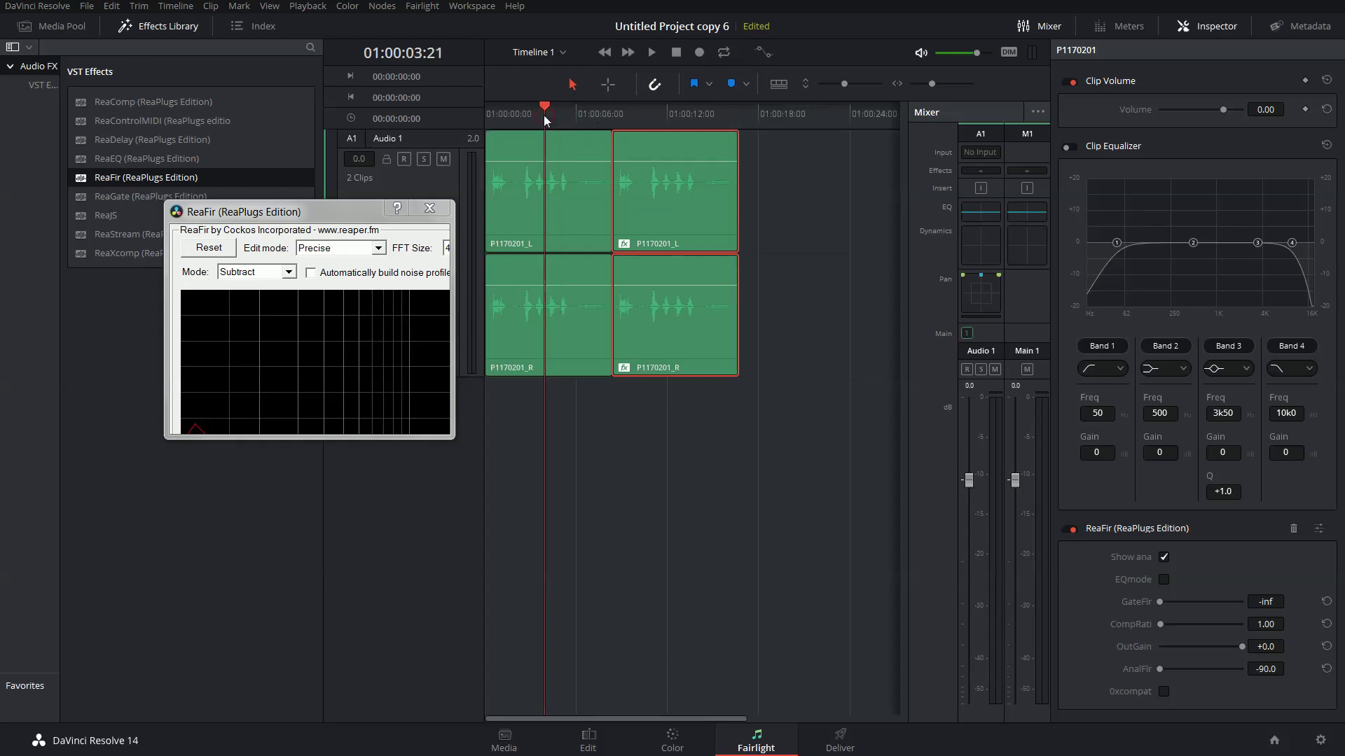
click(663, 54)
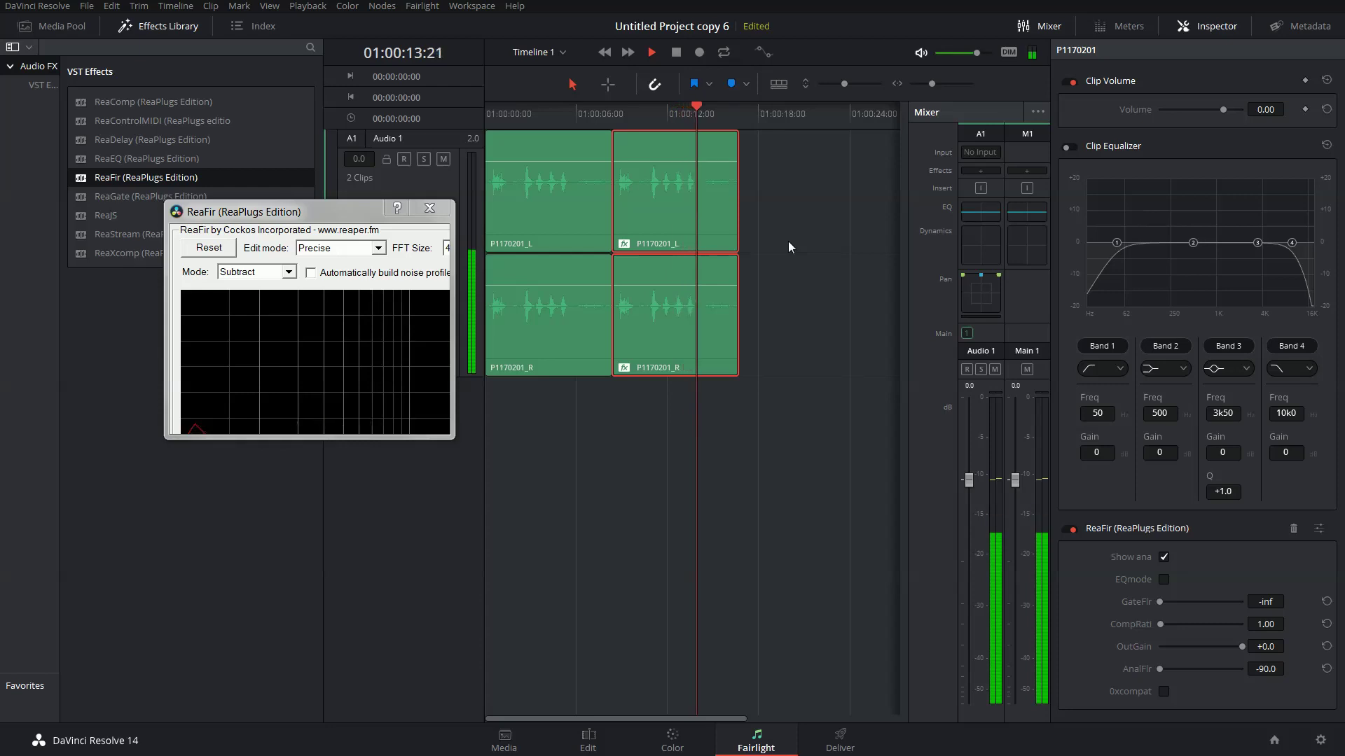
key(space)
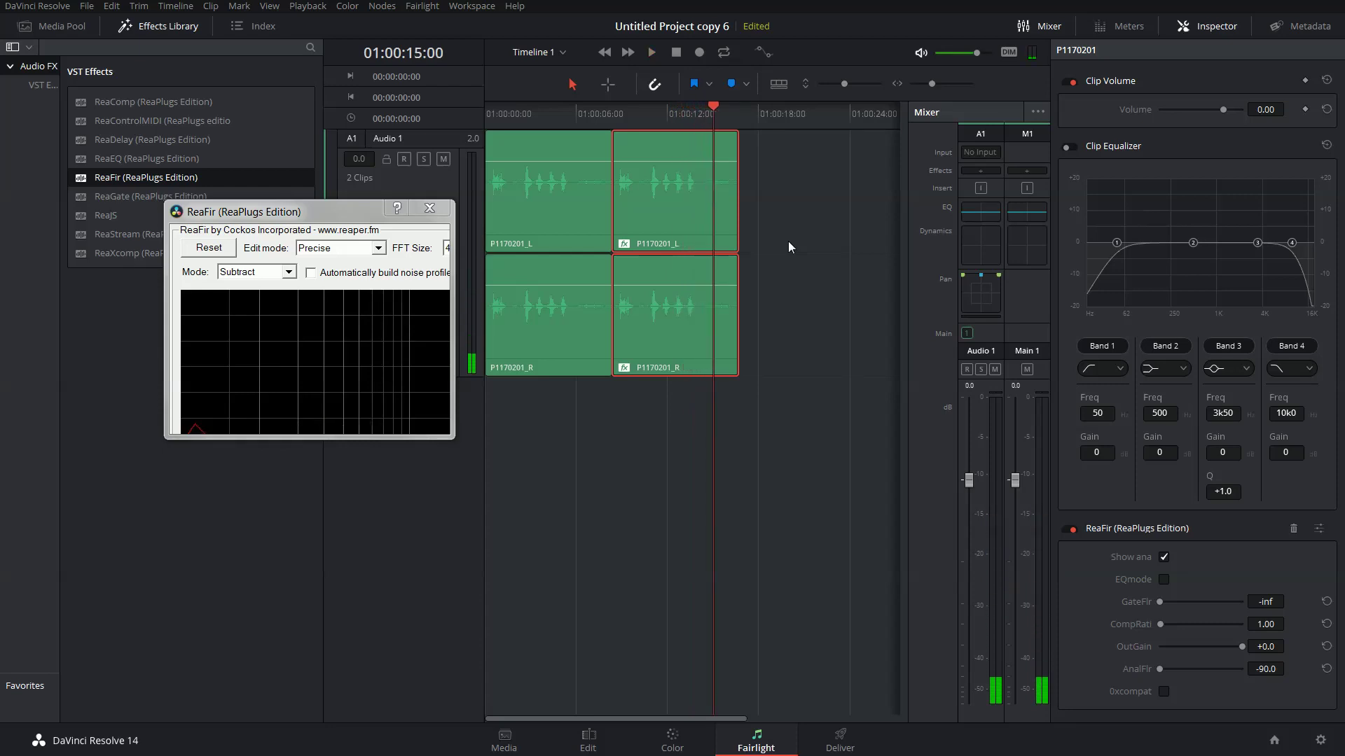